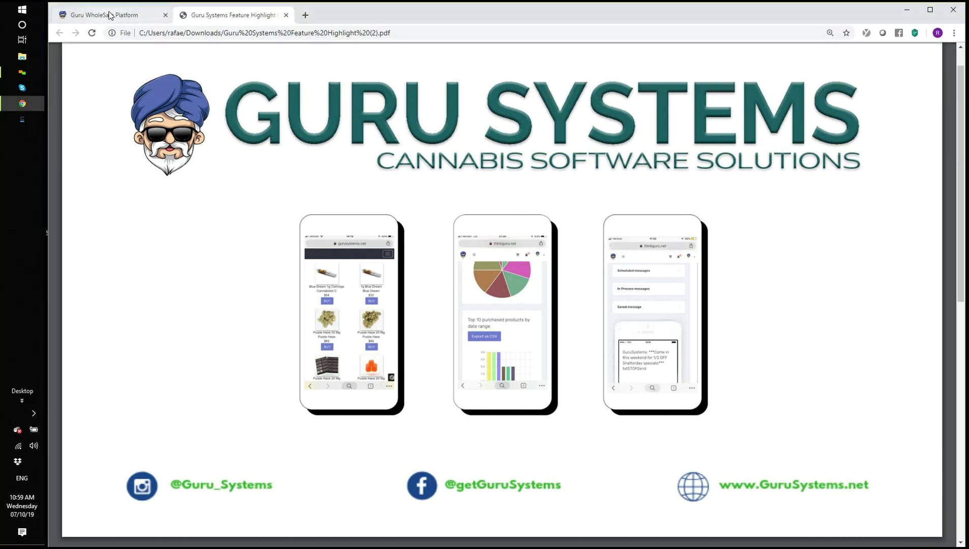
- Leave the ThinkGuru dashboard for Chatter > Contacts Manager > Contacts, showing the contact list
{"action": "left_click", "coordinate": [110, 13]}
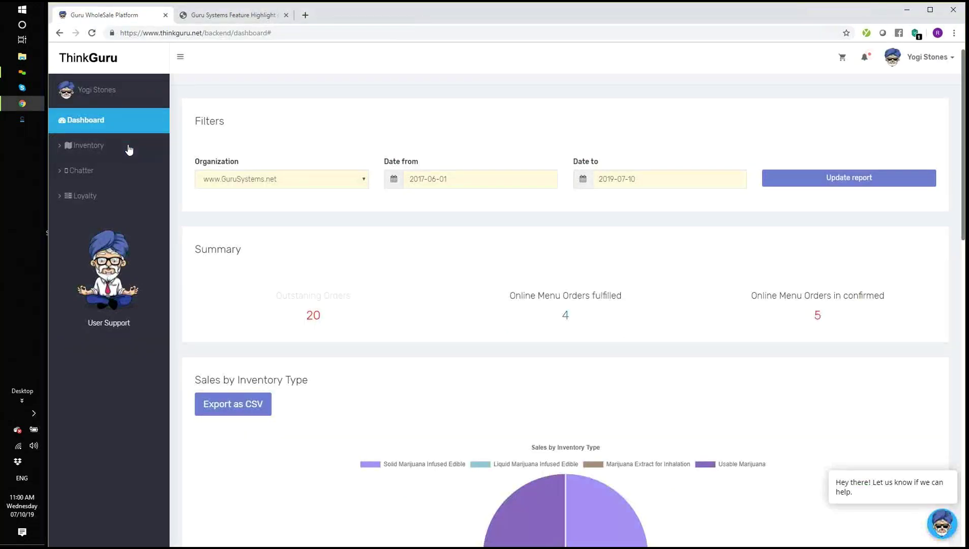
{"action": "left_click", "coordinate": [104, 170]}
{"action": "left_click", "coordinate": [92, 213]}
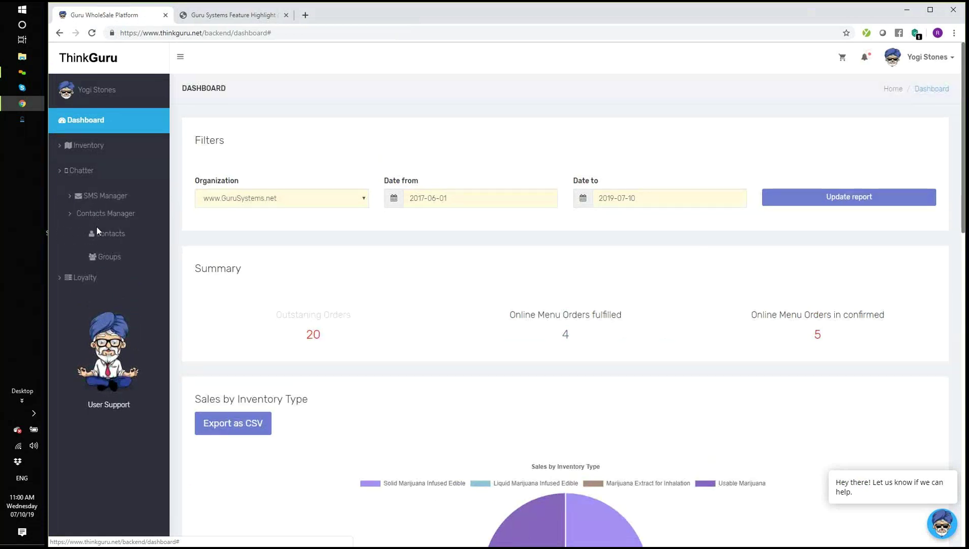
{"action": "left_click", "coordinate": [98, 235]}
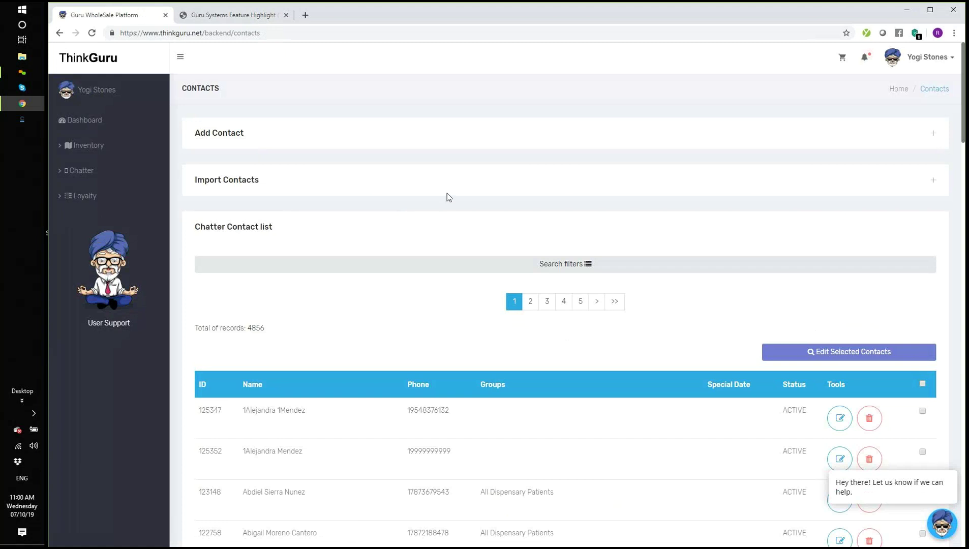
- Open the contact search filters, review the Status and Group choices, then expand Chatter > SMS Manager
{"action": "left_click", "coordinate": [463, 191]}
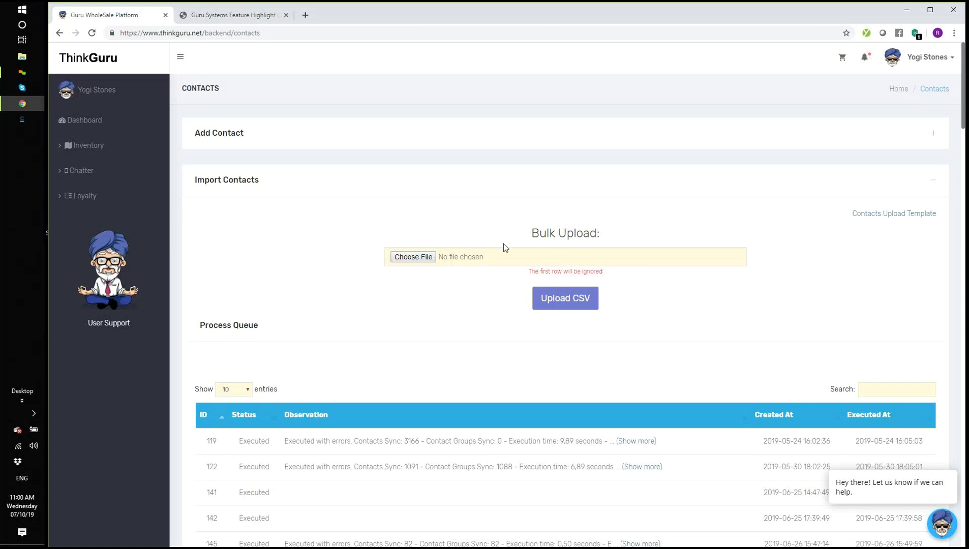
{"action": "left_click", "coordinate": [497, 184]}
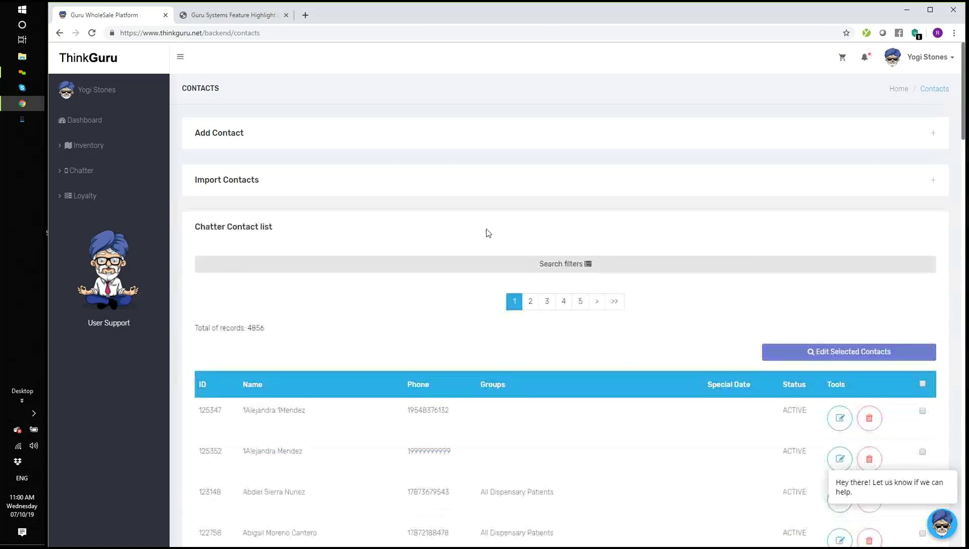
{"action": "left_click", "coordinate": [479, 262]}
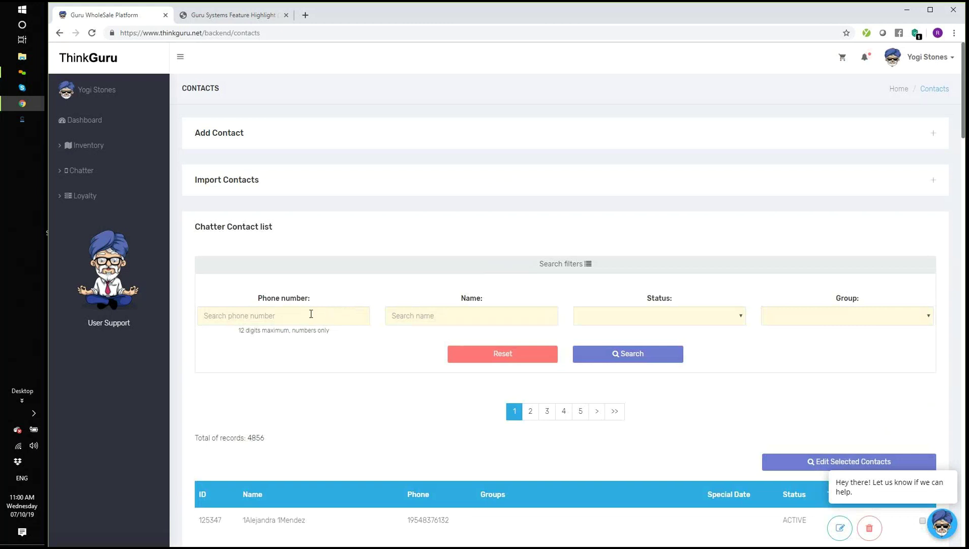
{"action": "left_click", "coordinate": [683, 322]}
{"action": "left_click", "coordinate": [684, 321]}
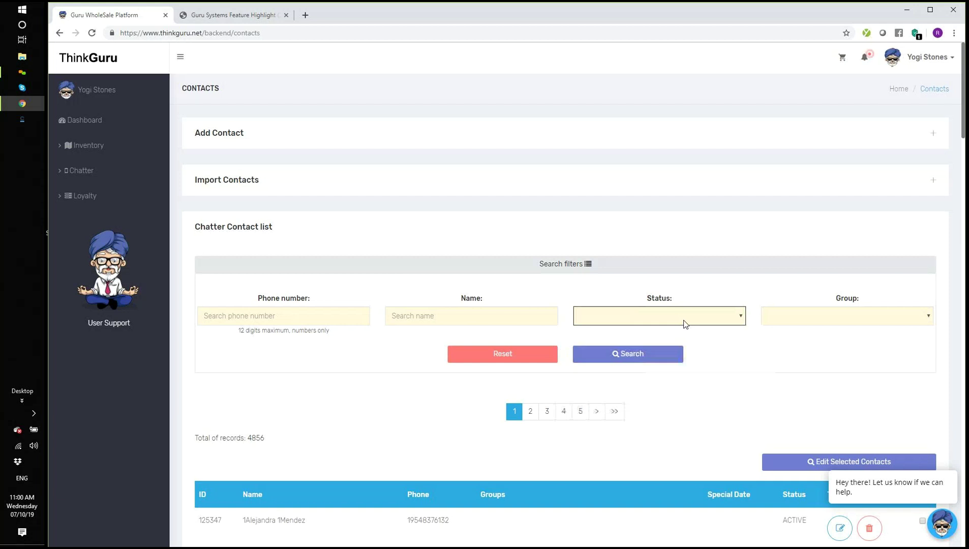
{"action": "left_click", "coordinate": [781, 321]}
{"action": "left_click", "coordinate": [781, 320]}
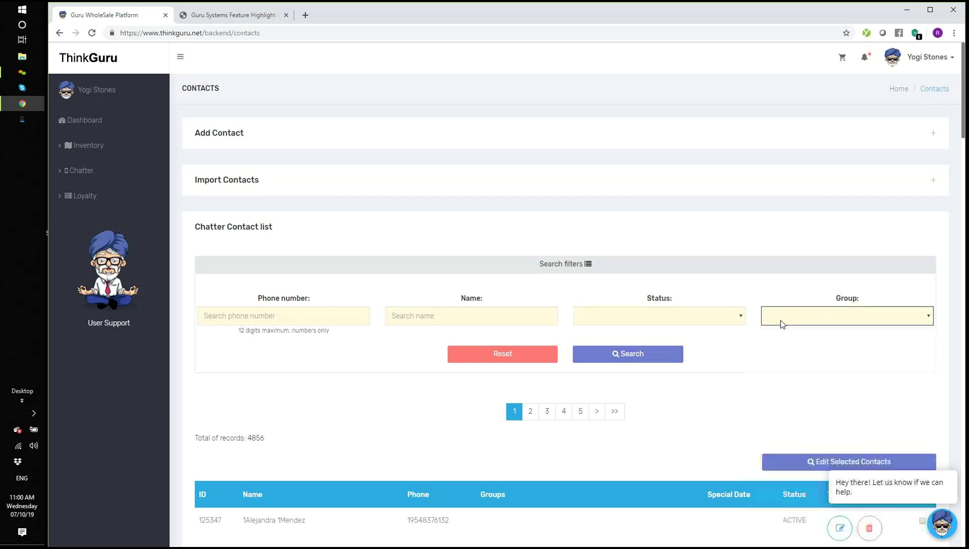
{"action": "left_click", "coordinate": [95, 172]}
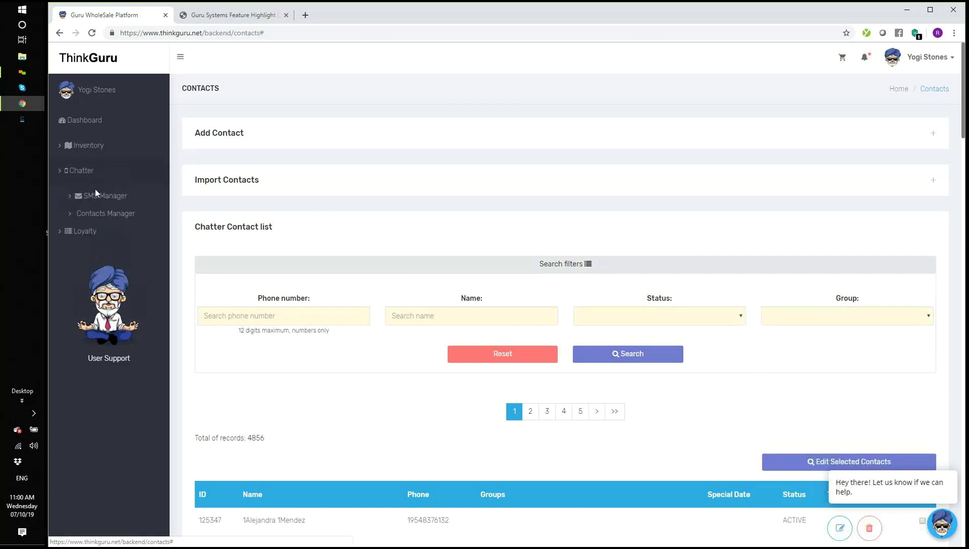
{"action": "left_click", "coordinate": [95, 196]}
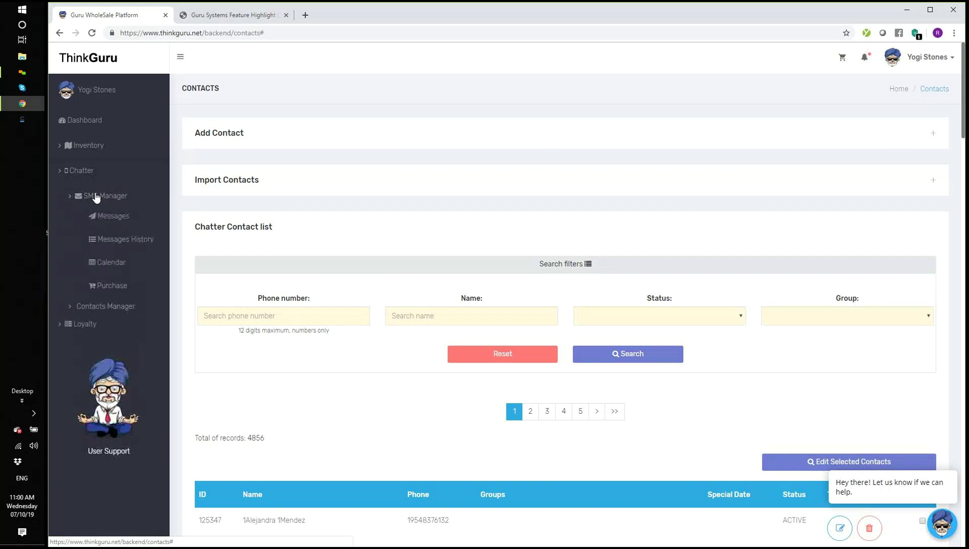
- On the Messages page, write the weekly specials SMS with emoji deals on wax, flower and topicals
{"action": "left_click", "coordinate": [112, 224]}
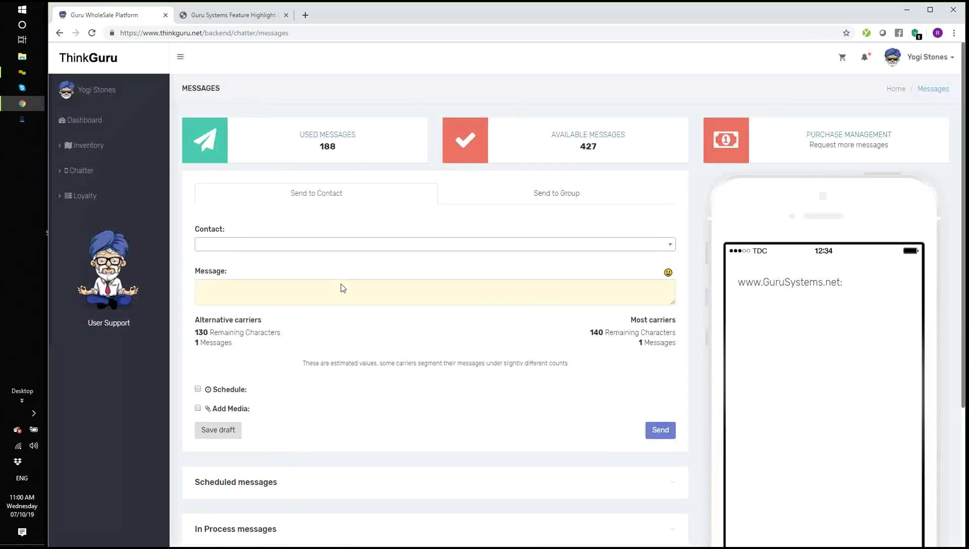
{"action": "left_click", "coordinate": [339, 286]}
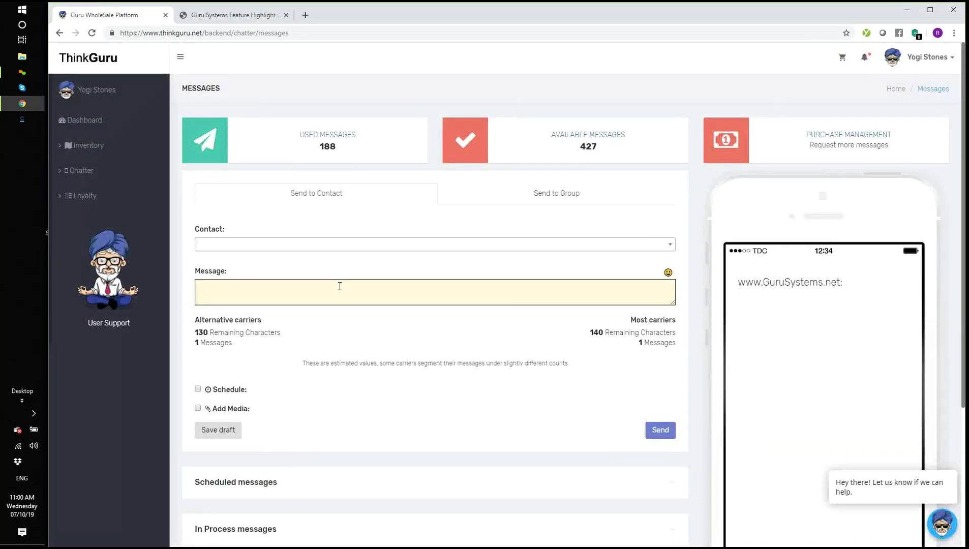
{"action": "type", "text": "check out our sp"}
{"action": "type", "text": "ecials"}
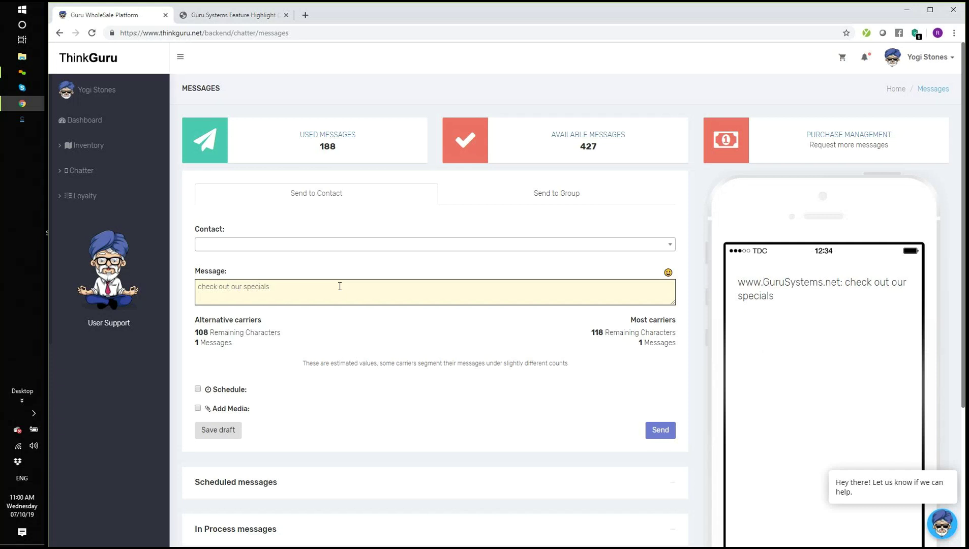
{"action": "key", "text": "shift+Left"}
{"action": "key", "text": "shift+Left"}
{"action": "key", "text": "shift+Left"}
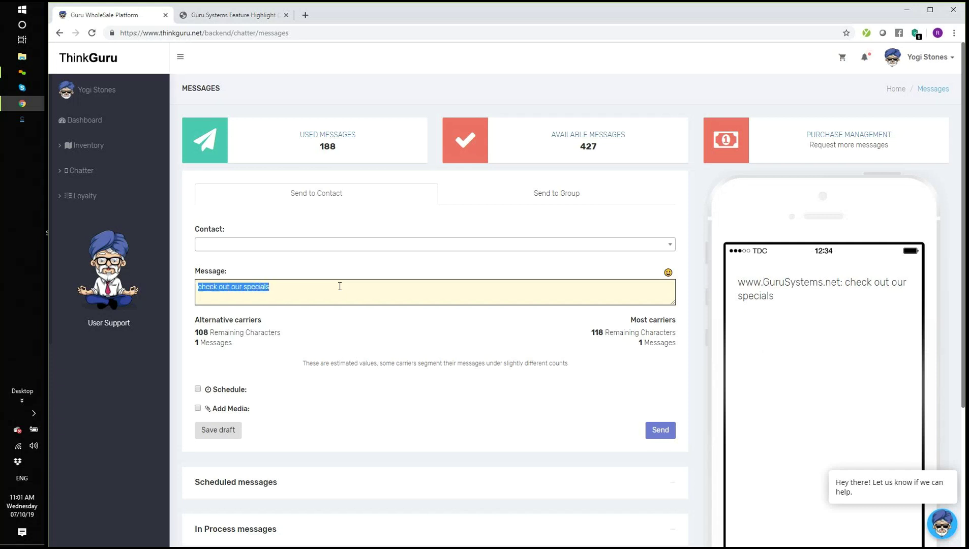
{"action": "type", "text": "check out our weekly specials! 👀 We've go deals on: - wax 👌 - flower 👌 - topicals 👌"}
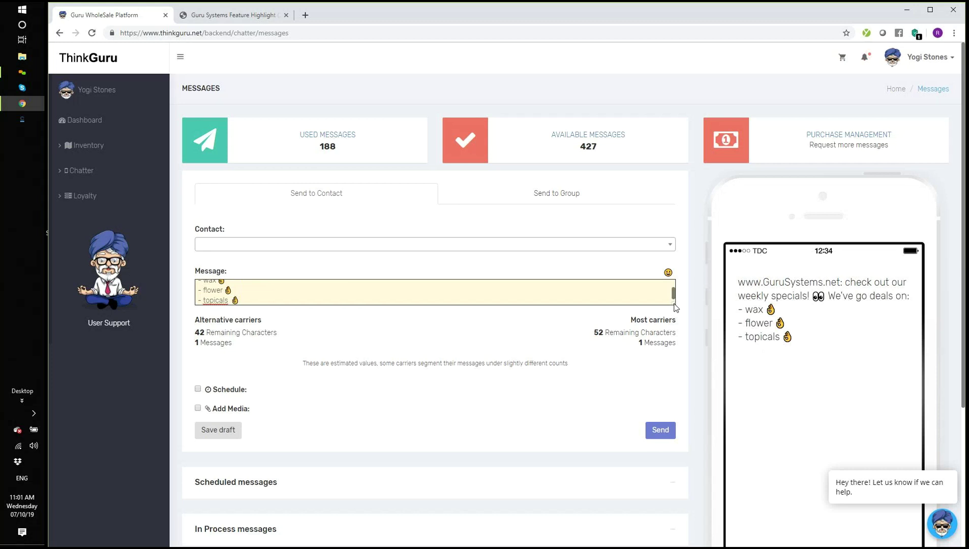
- Enlarge the message box and attach the chocolate bar image as media
{"action": "left_click_drag", "start_coordinate": [675, 304], "coordinate": [675, 357]}
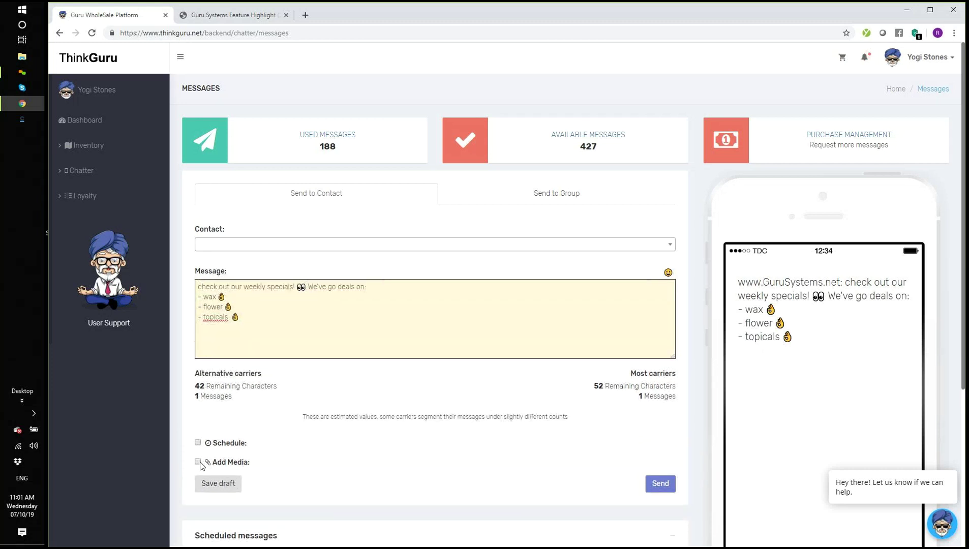
{"action": "left_click", "coordinate": [198, 461]}
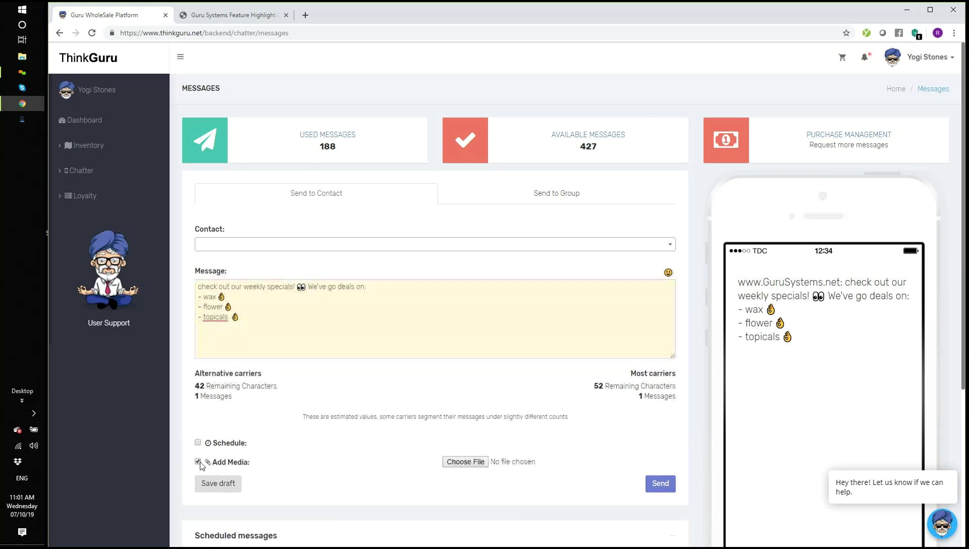
{"action": "left_click", "coordinate": [450, 463]}
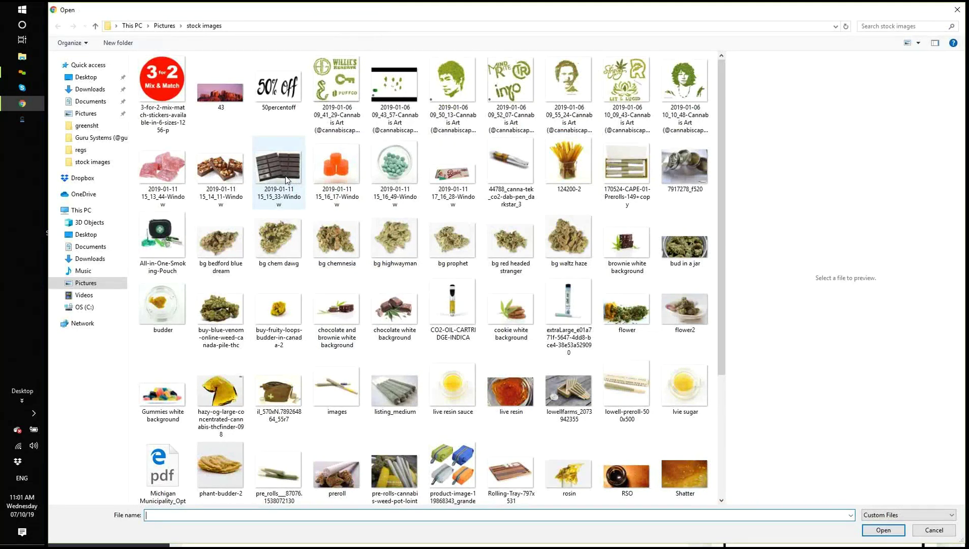
{"action": "double_click", "coordinate": [287, 180]}
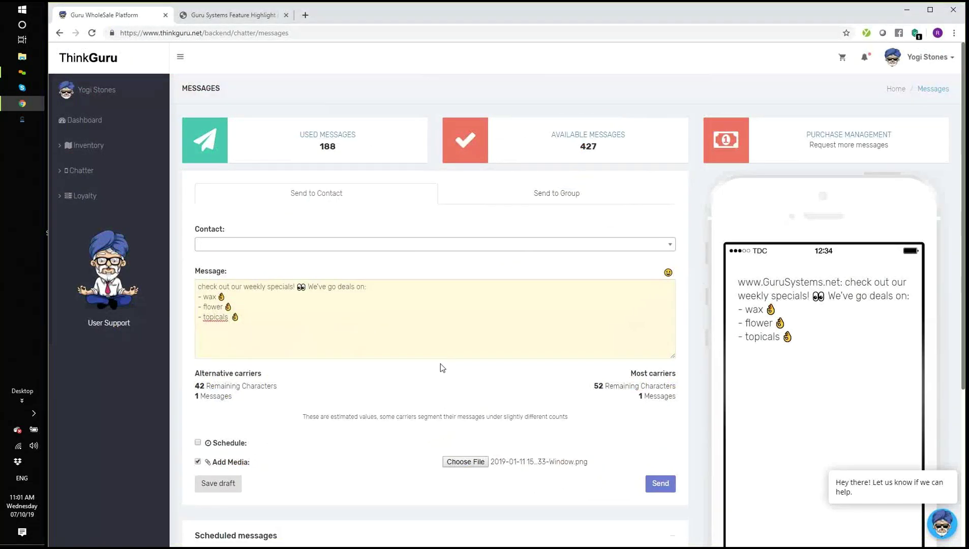
- Schedule the message by date and hour for 24 July 2019 at 9:30
{"action": "scroll", "coordinate": [440, 366], "scroll_direction": "down", "scroll_amount": 1}
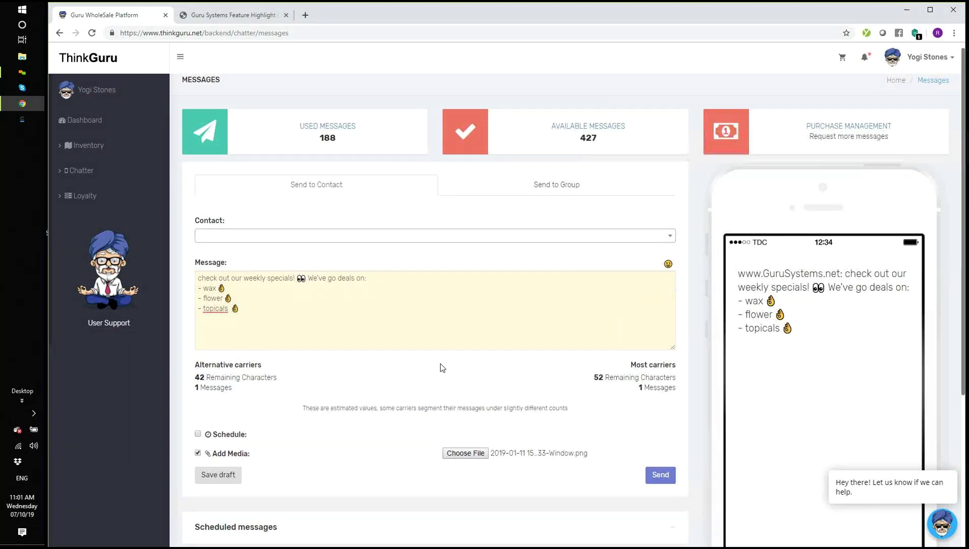
{"action": "left_click", "coordinate": [198, 435]}
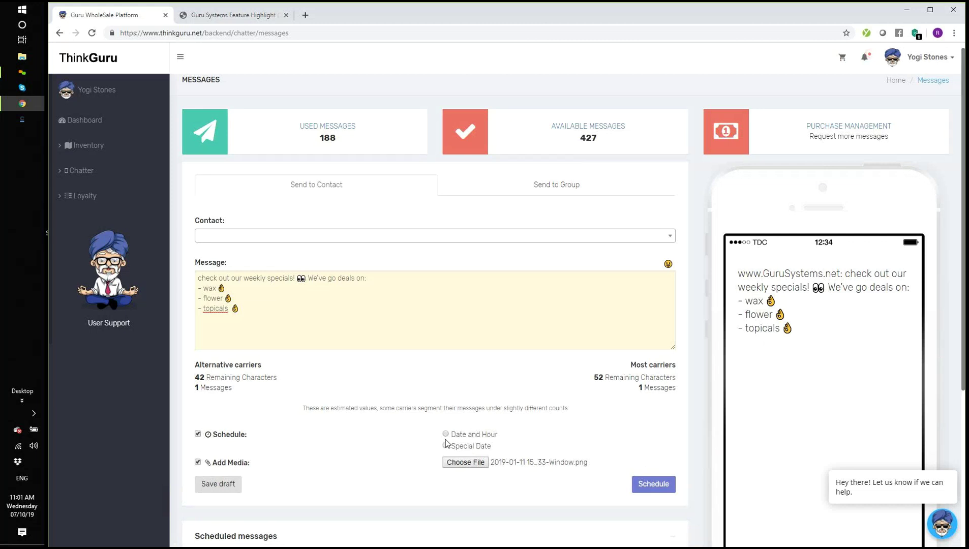
{"action": "left_click", "coordinate": [446, 434]}
{"action": "left_click", "coordinate": [457, 479]}
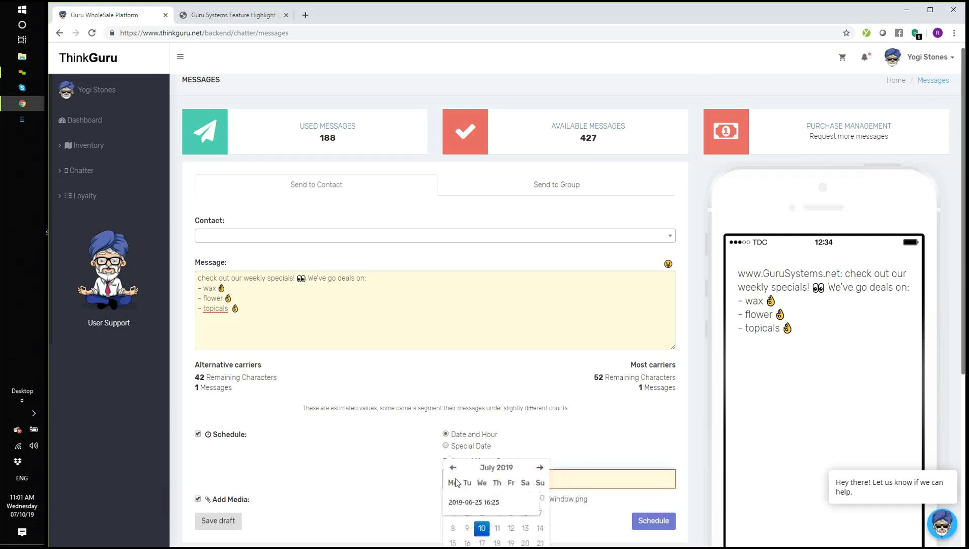
{"action": "scroll", "coordinate": [473, 458], "scroll_direction": "down", "scroll_amount": 2}
{"action": "left_click", "coordinate": [482, 436]}
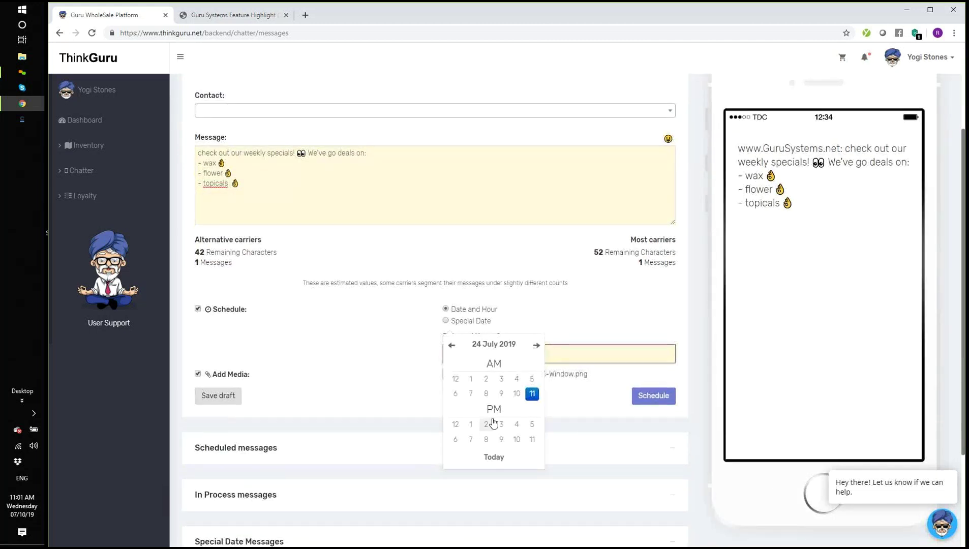
{"action": "left_click", "coordinate": [506, 394]}
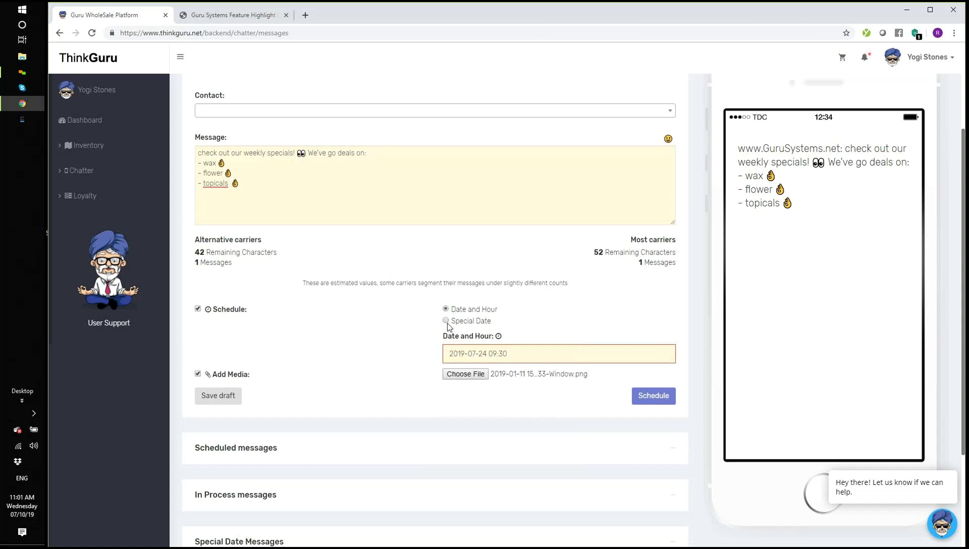
- Switch the schedule to Special Date and scroll through the form to review it
{"action": "left_click", "coordinate": [447, 324]}
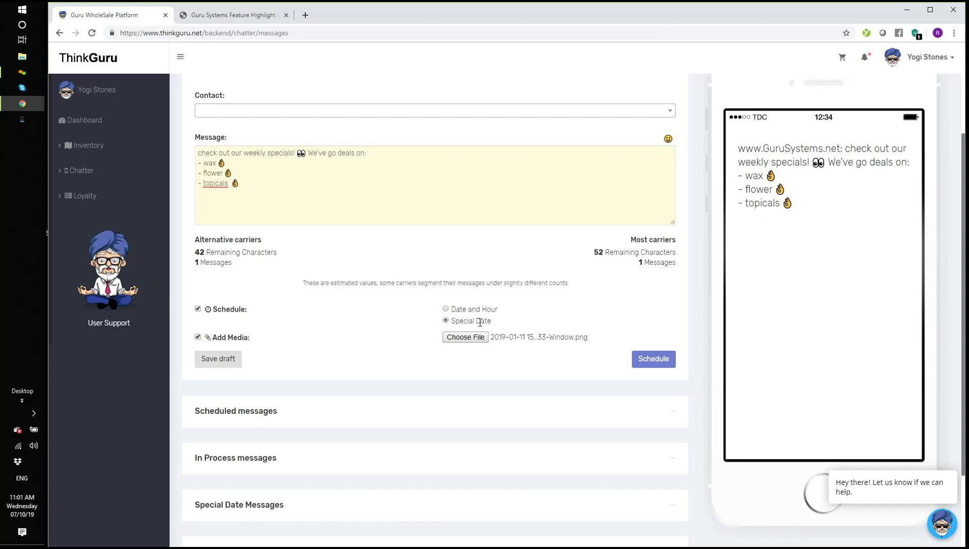
{"action": "scroll", "coordinate": [480, 322], "scroll_direction": "up", "scroll_amount": 1}
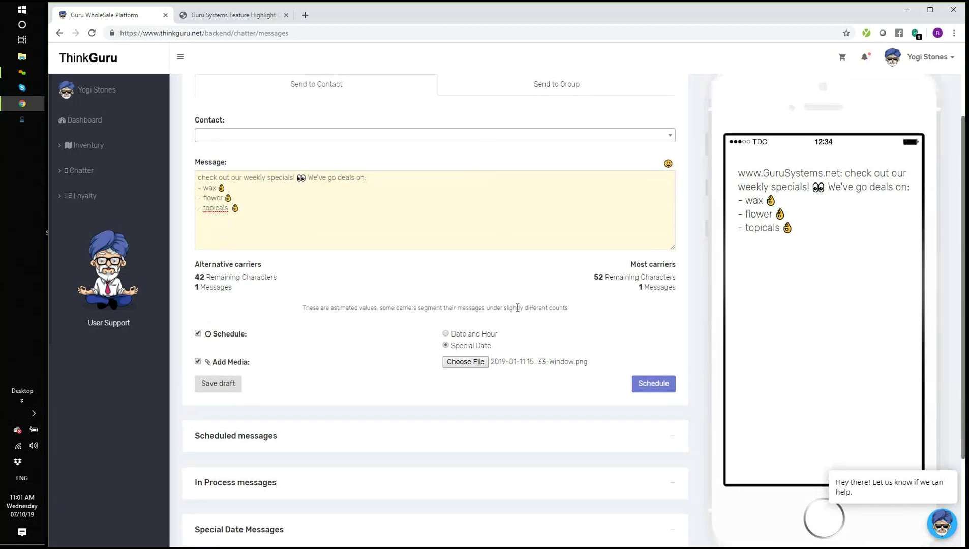
{"action": "scroll", "coordinate": [518, 308], "scroll_direction": "up", "scroll_amount": 1}
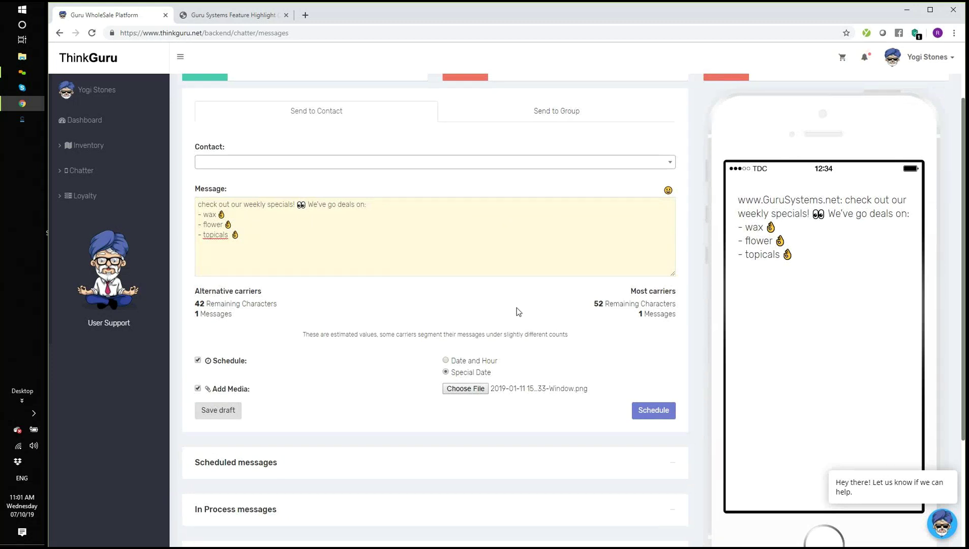
{"action": "scroll", "coordinate": [517, 309], "scroll_direction": "down", "scroll_amount": 2}
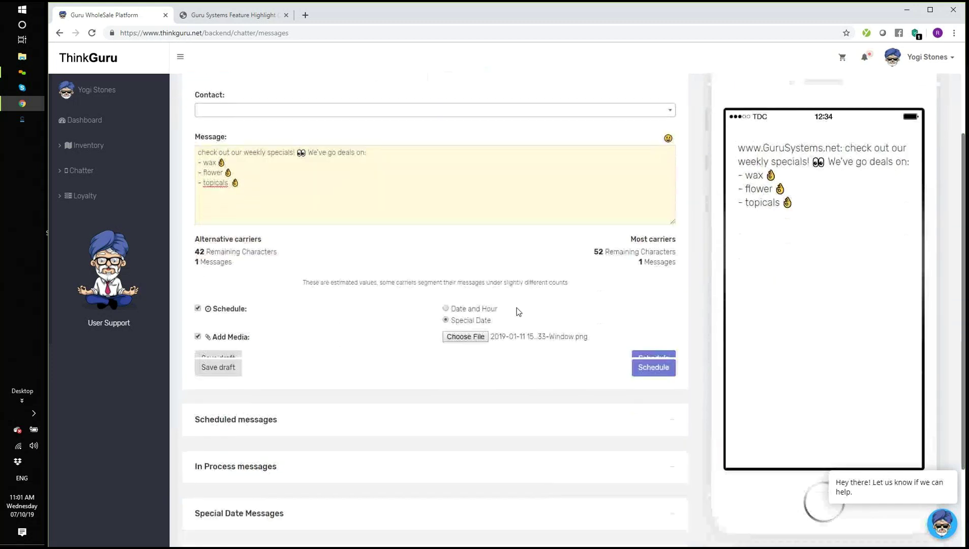
{"action": "scroll", "coordinate": [516, 308], "scroll_direction": "up", "scroll_amount": 1}
{"action": "scroll", "coordinate": [517, 308], "scroll_direction": "up", "scroll_amount": 2}
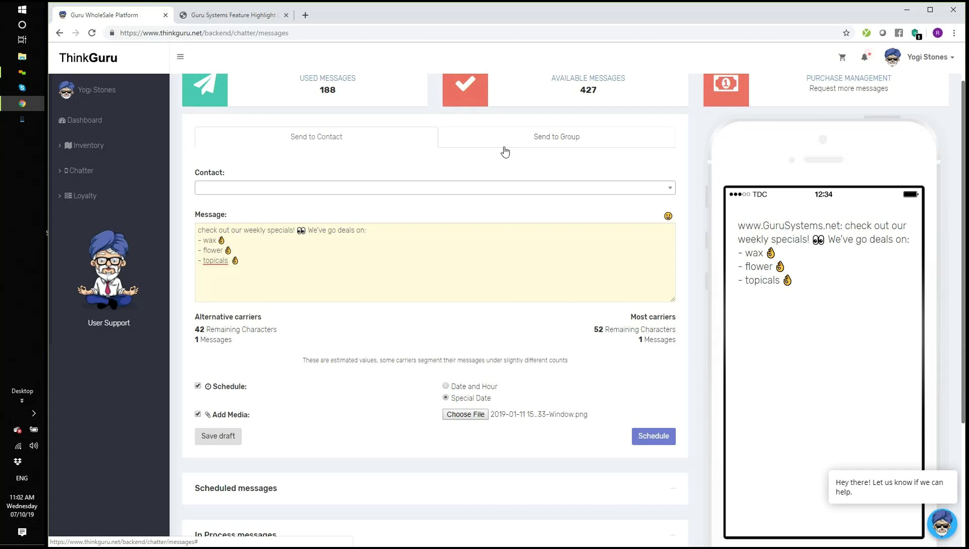
- Check the subscriber groups, then address the SMS to one contact found by surname search
{"action": "left_click", "coordinate": [505, 150]}
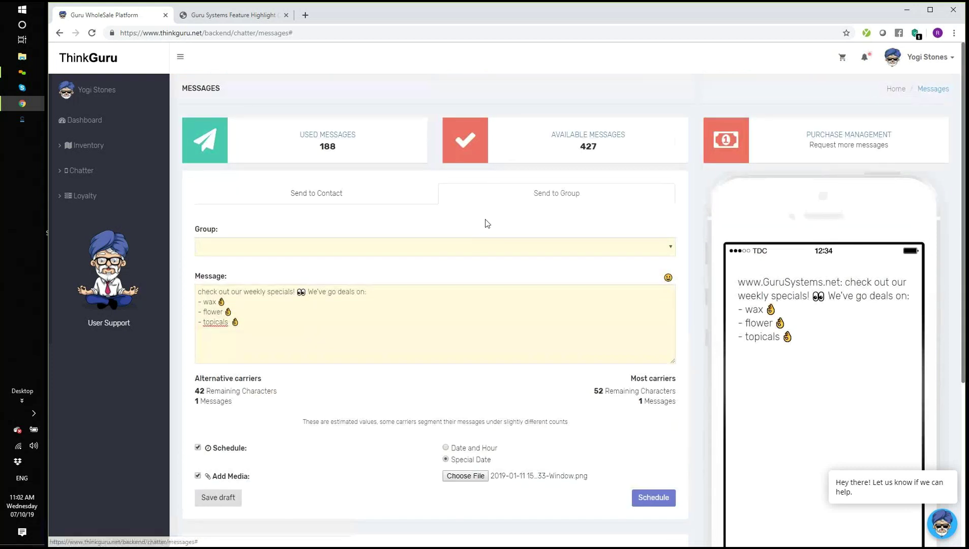
{"action": "left_click", "coordinate": [473, 248]}
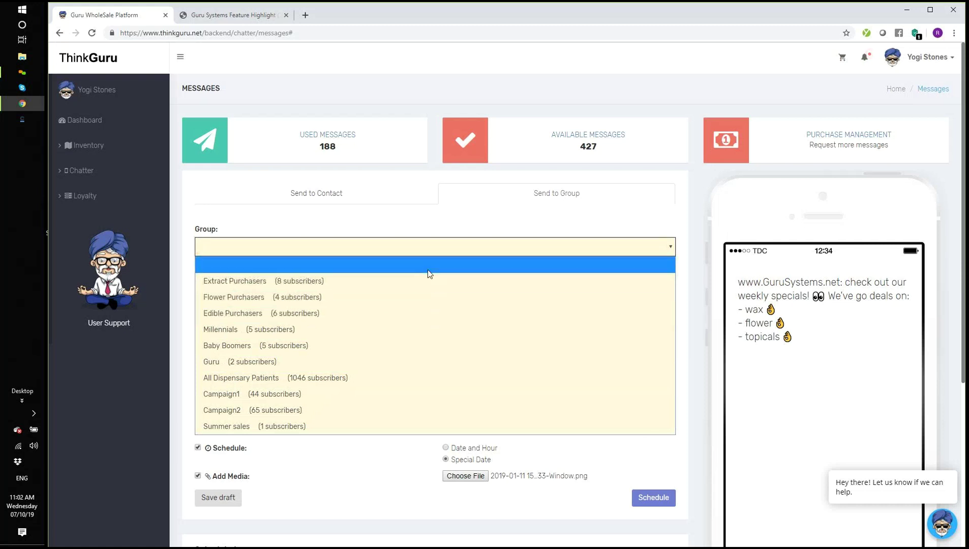
{"action": "left_click", "coordinate": [346, 201]}
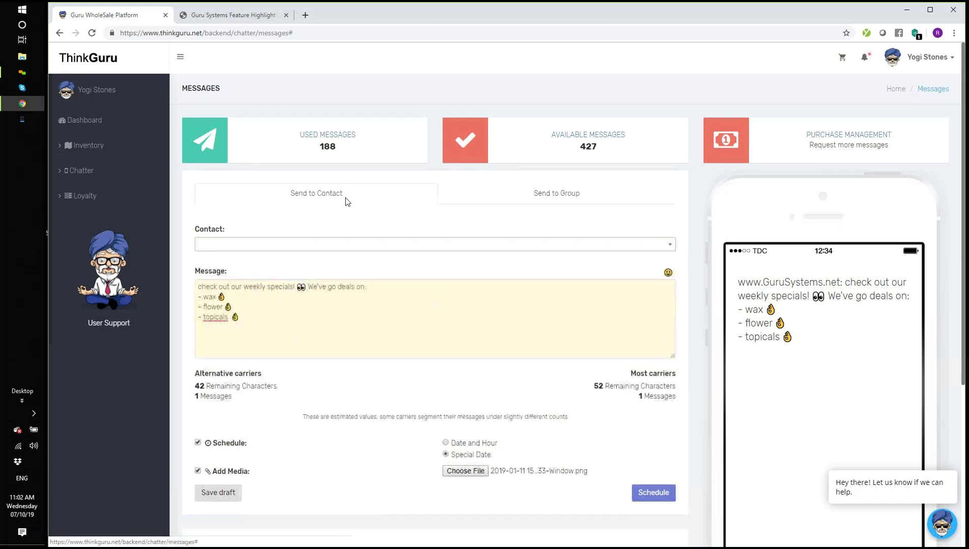
{"action": "left_click", "coordinate": [312, 250]}
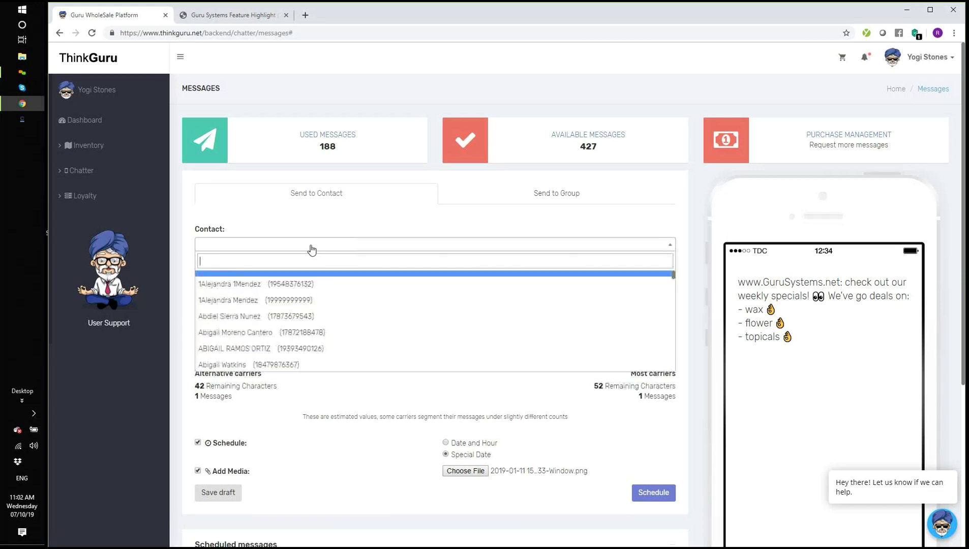
{"action": "type", "text": "sabbagh"}
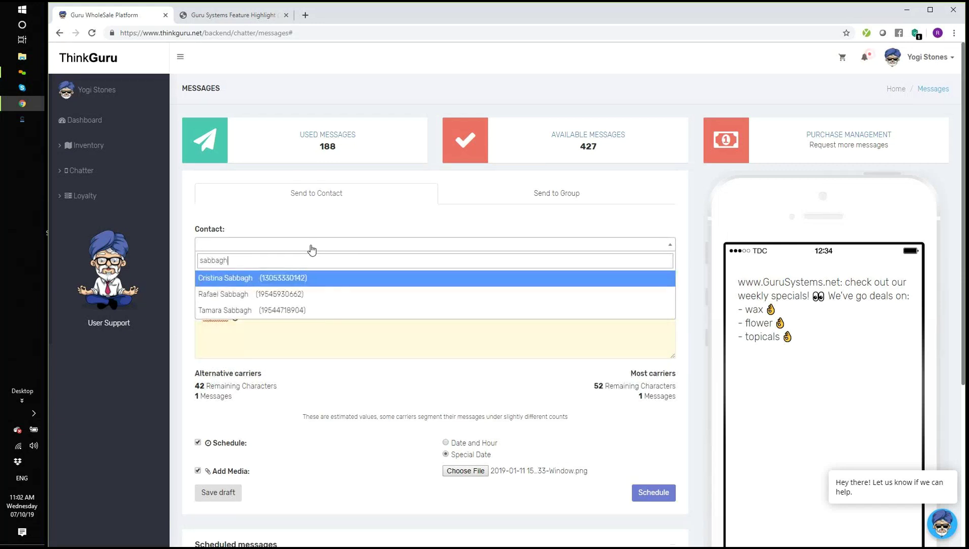
{"action": "left_click", "coordinate": [239, 300]}
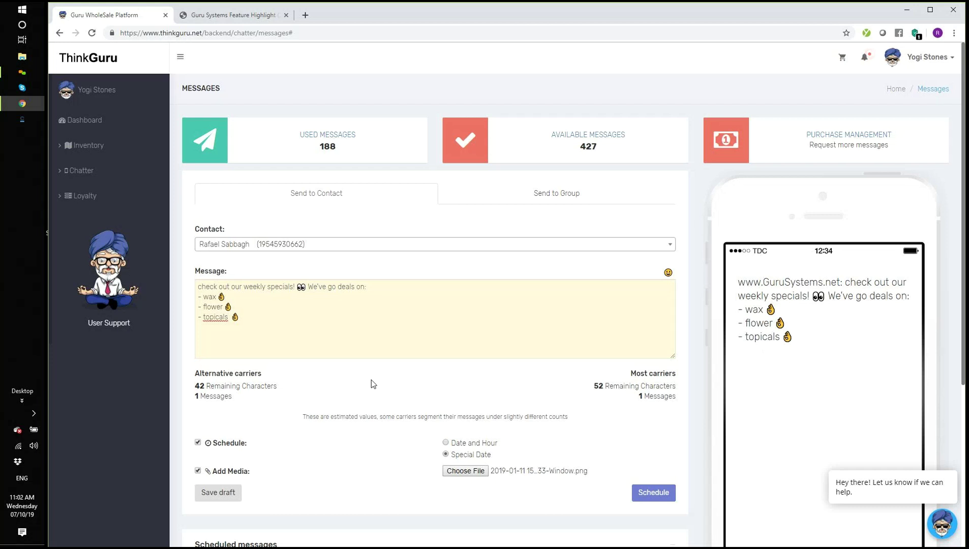
- Return to the Guru Systems Feature Highlight PDF and scroll to page 2 (Engage, Convert, Reward)
{"action": "left_click", "coordinate": [239, 21]}
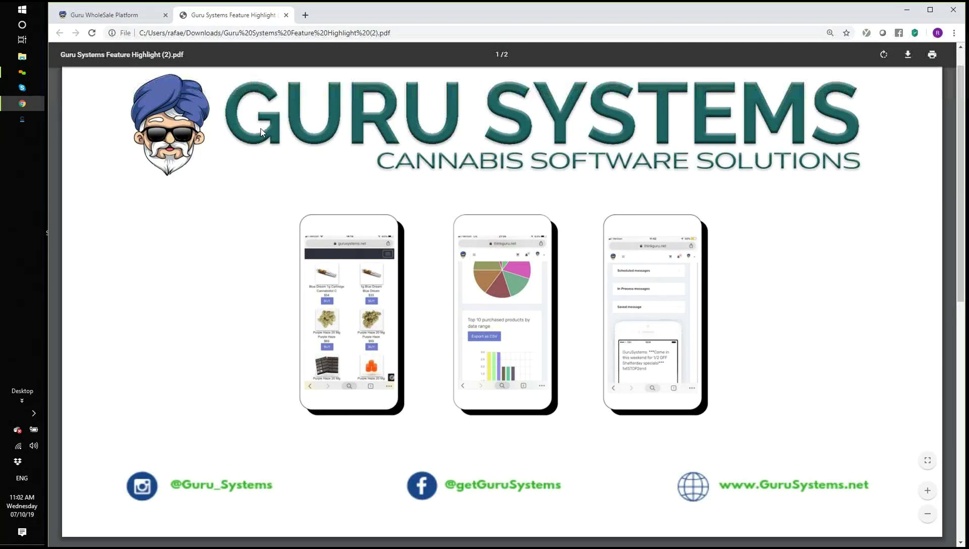
{"action": "scroll", "coordinate": [261, 132], "scroll_direction": "down", "scroll_amount": 10}
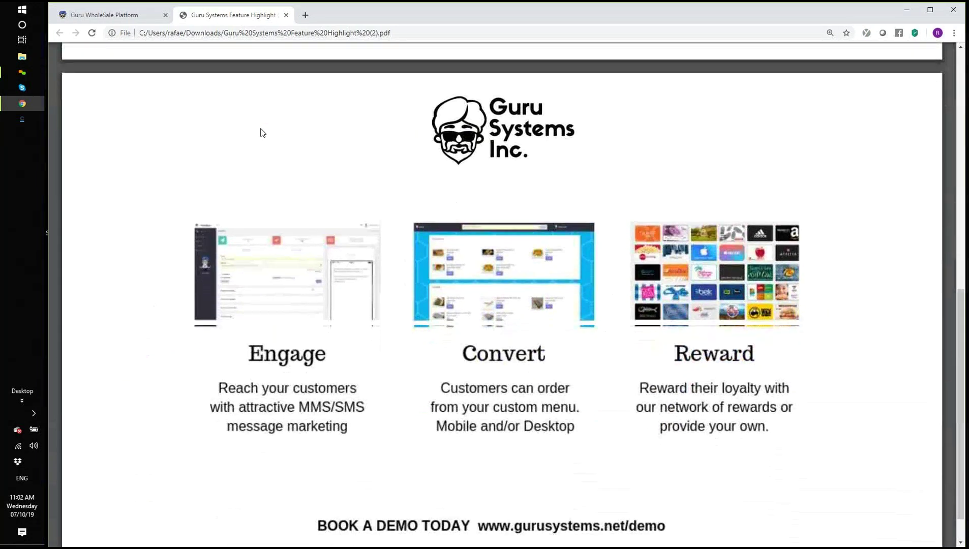
{"action": "scroll", "coordinate": [261, 132], "scroll_direction": "down", "scroll_amount": 1}
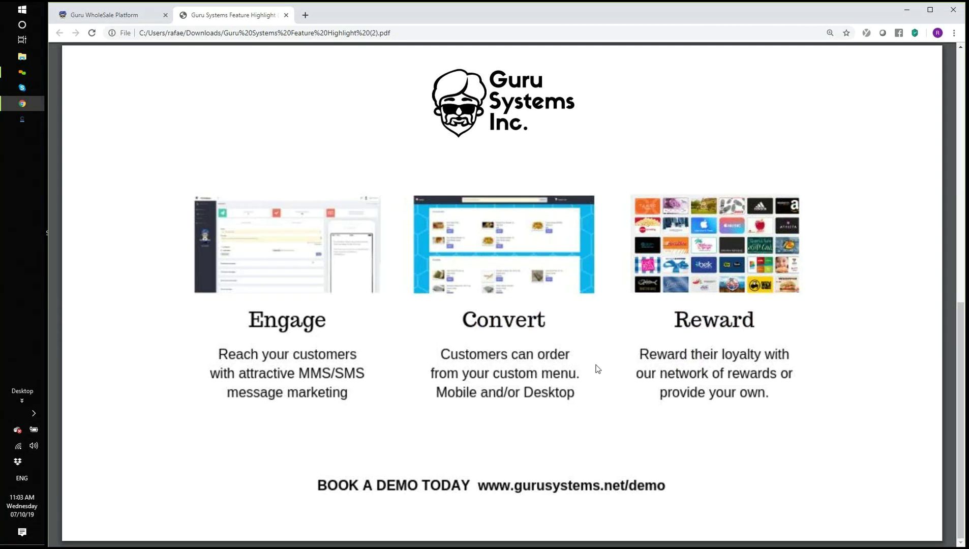
{"action": "mouse_move", "coordinate": [527, 61]}
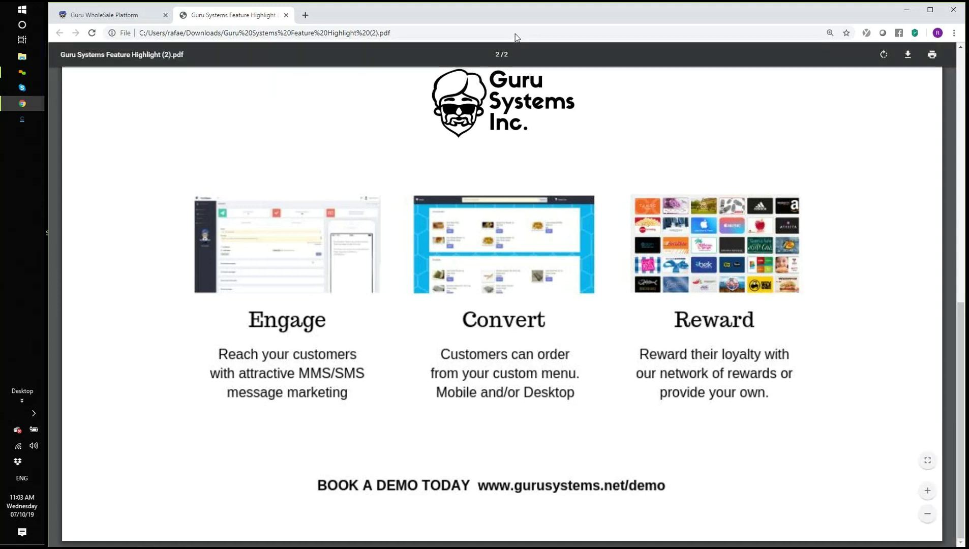